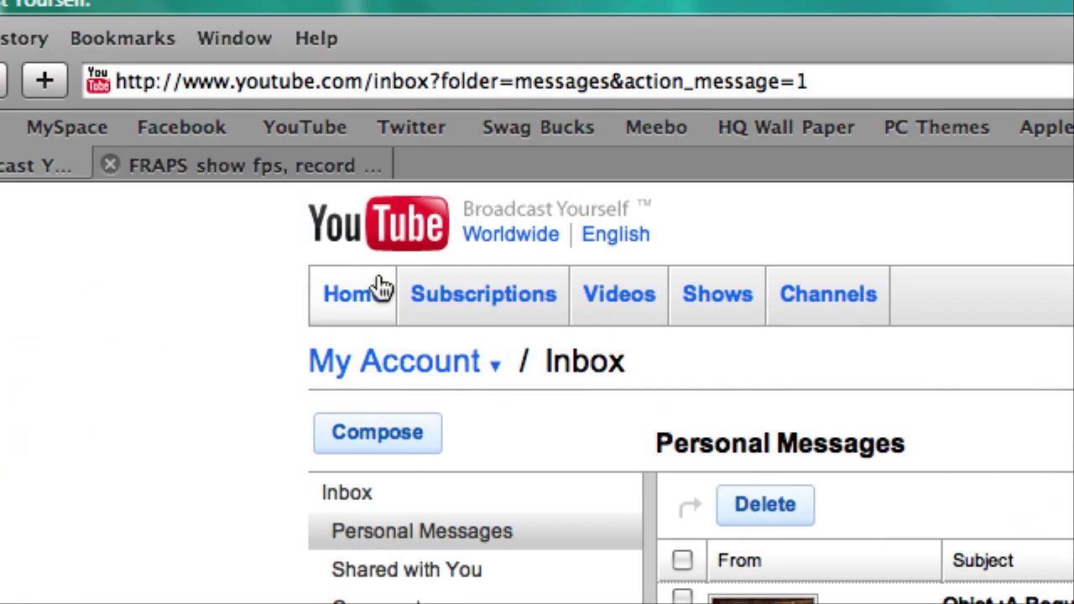
Step: Browse the Fraps site from Home to the Buy page's $37 purchase section
left_click(340, 163)
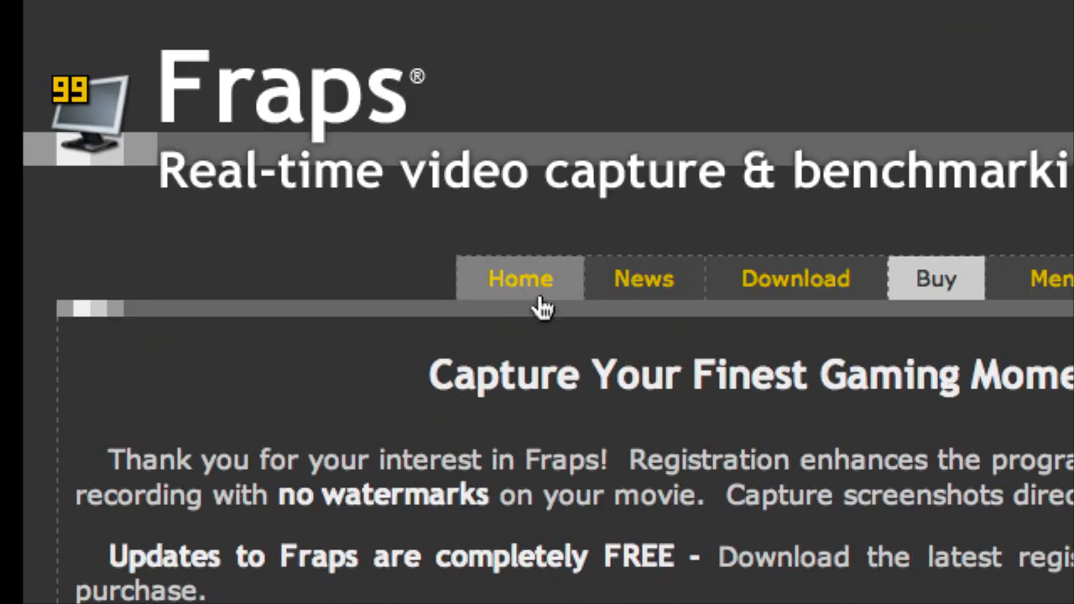
left_click(540, 298)
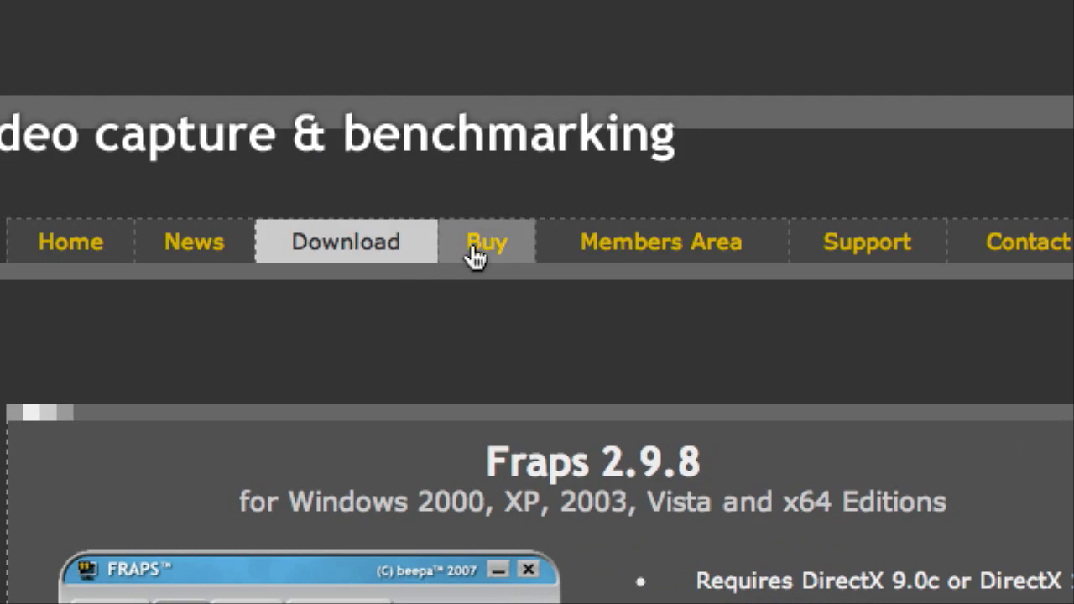
left_click(475, 254)
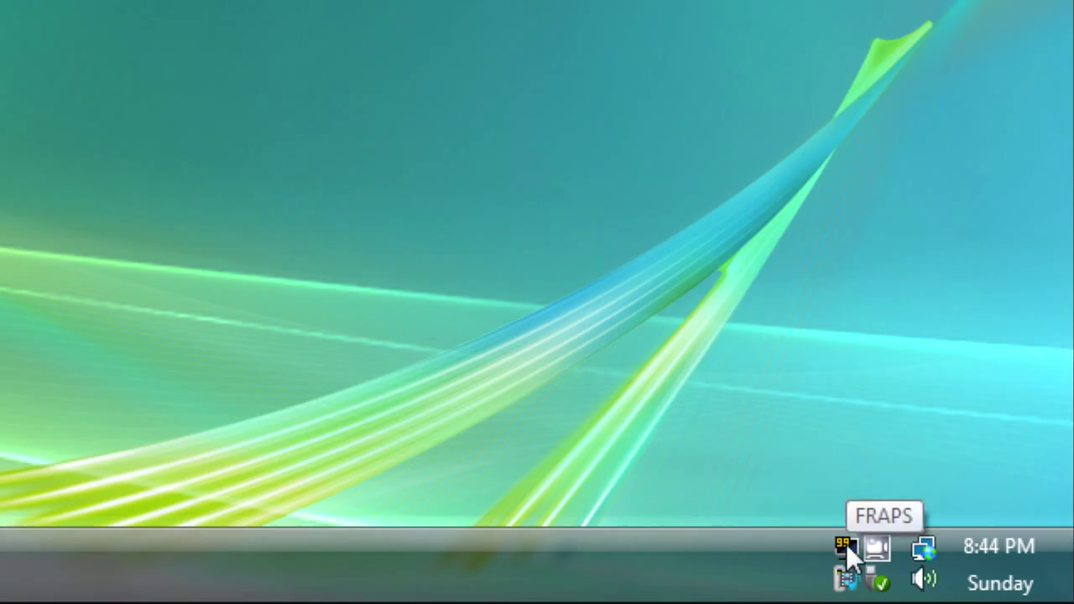
Step: Compare installed Fraps 2.9.4 with the site's 2.9.8 download page, then minimize Fraps
left_click(846, 548)
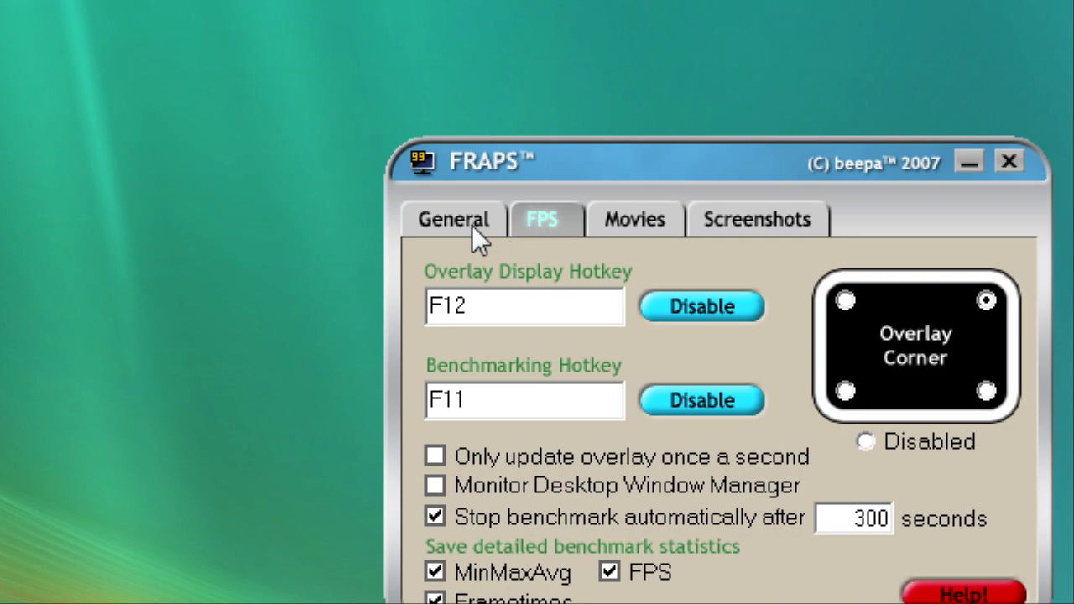
left_click(470, 225)
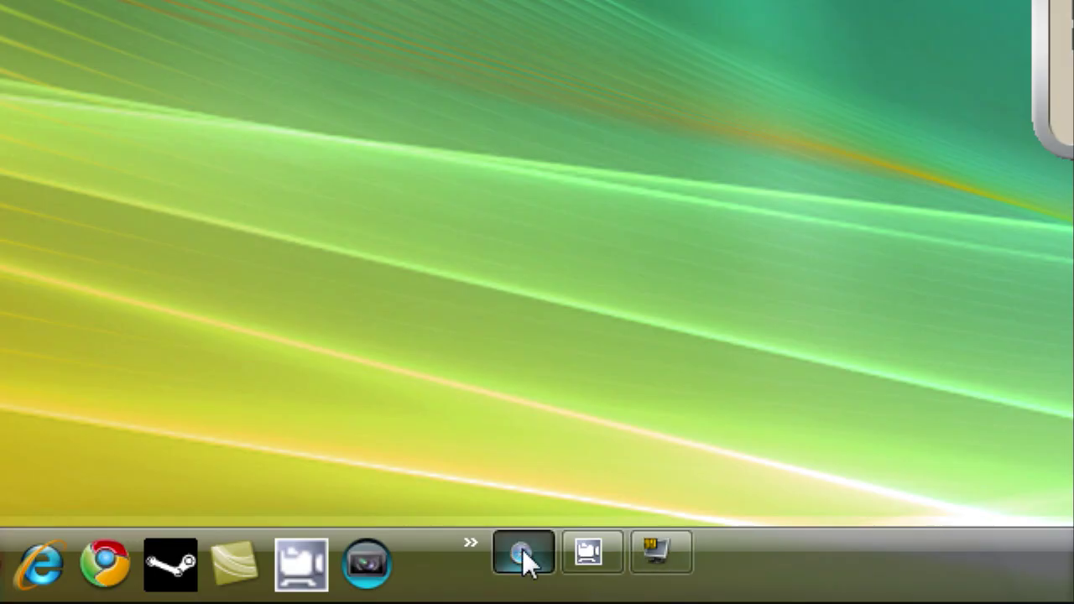
left_click(522, 550)
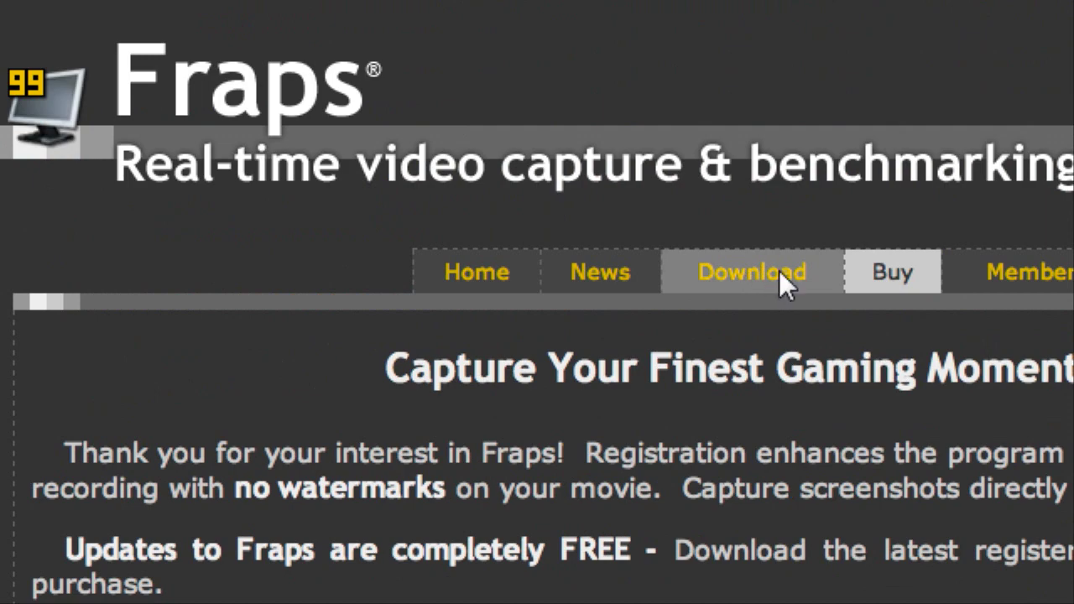
left_click(778, 272)
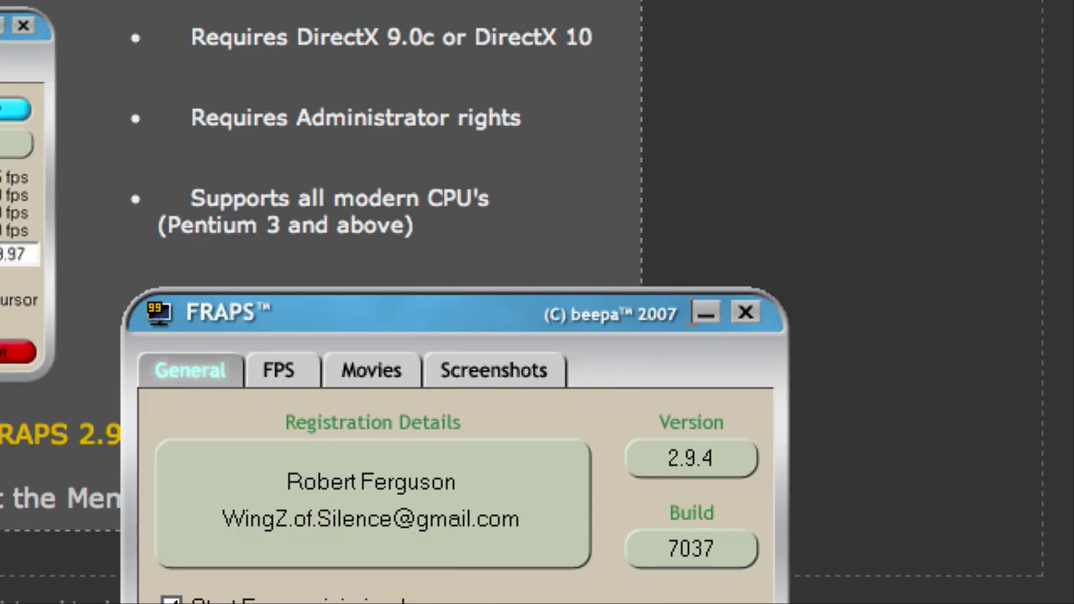
left_click_drag(526, 307, 330, 415)
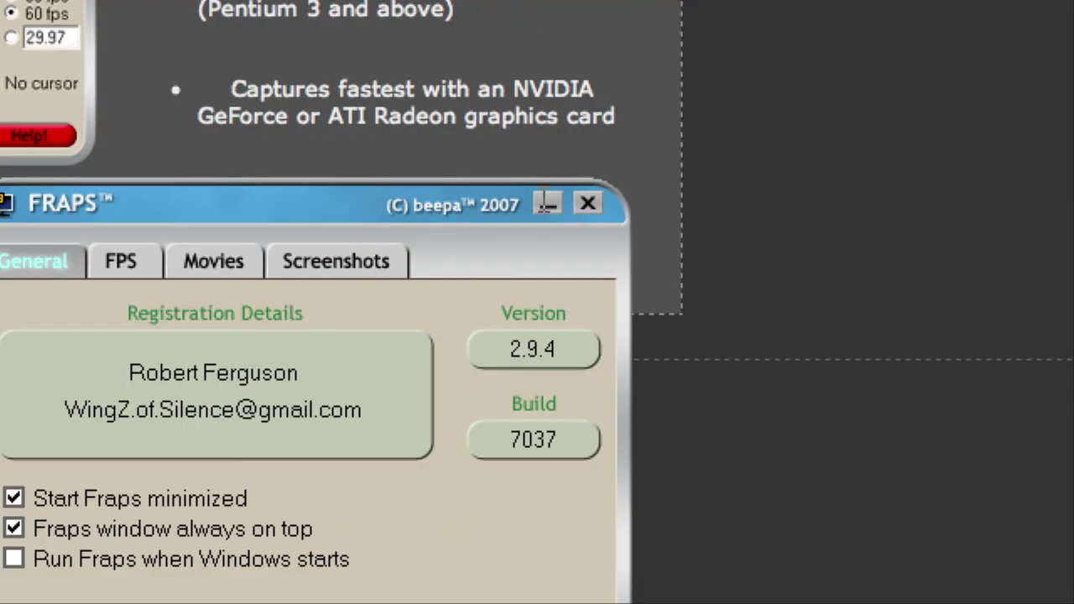
left_click(547, 205)
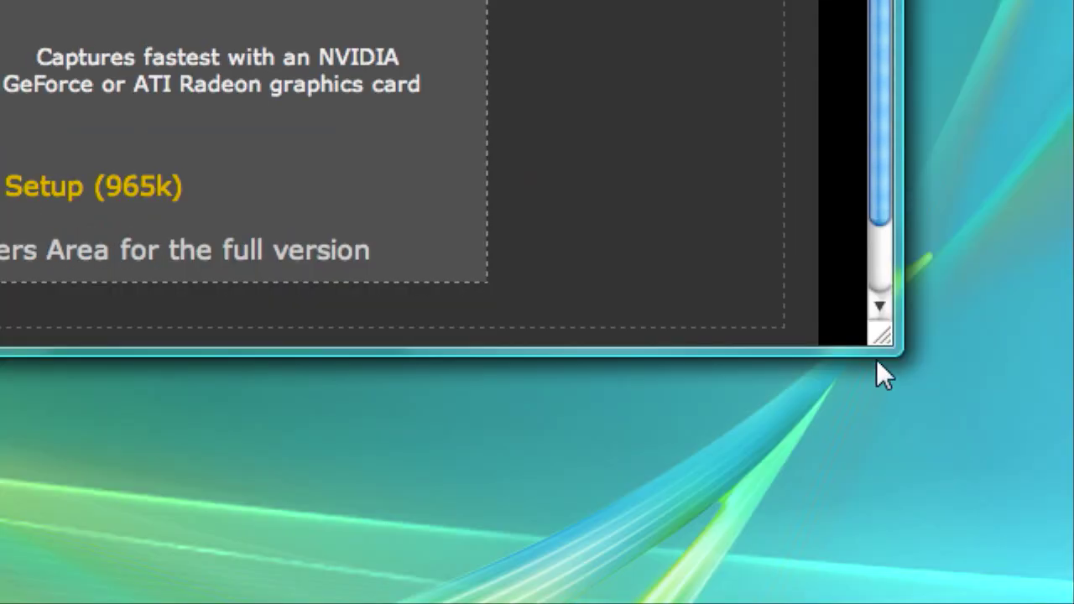
Step: Resize Safari and load microsoft.com in a new tab
left_click_drag(876, 361, 938, 445)
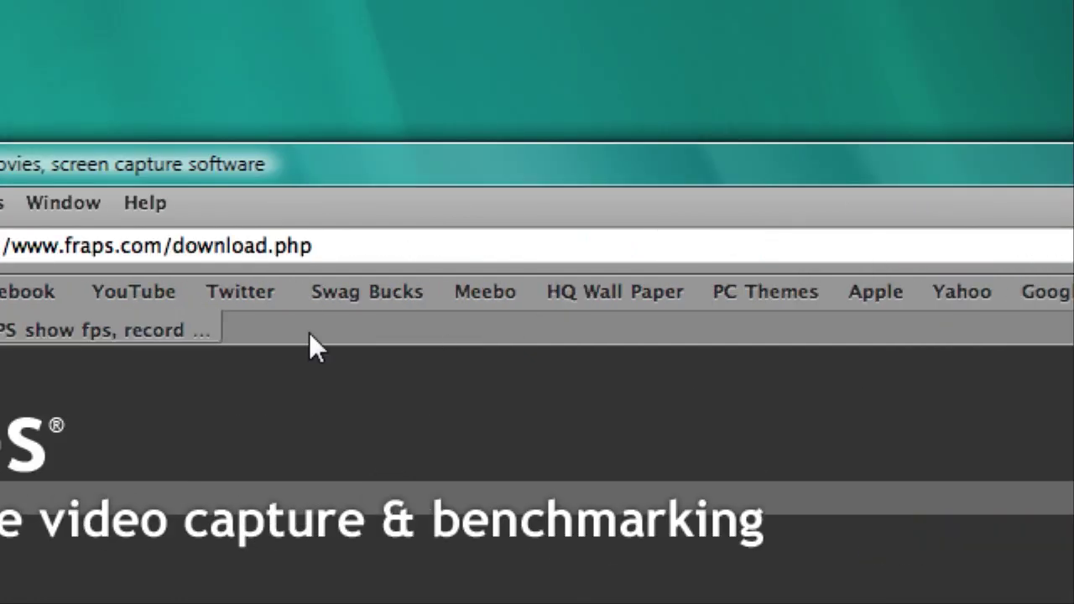
left_click(530, 244)
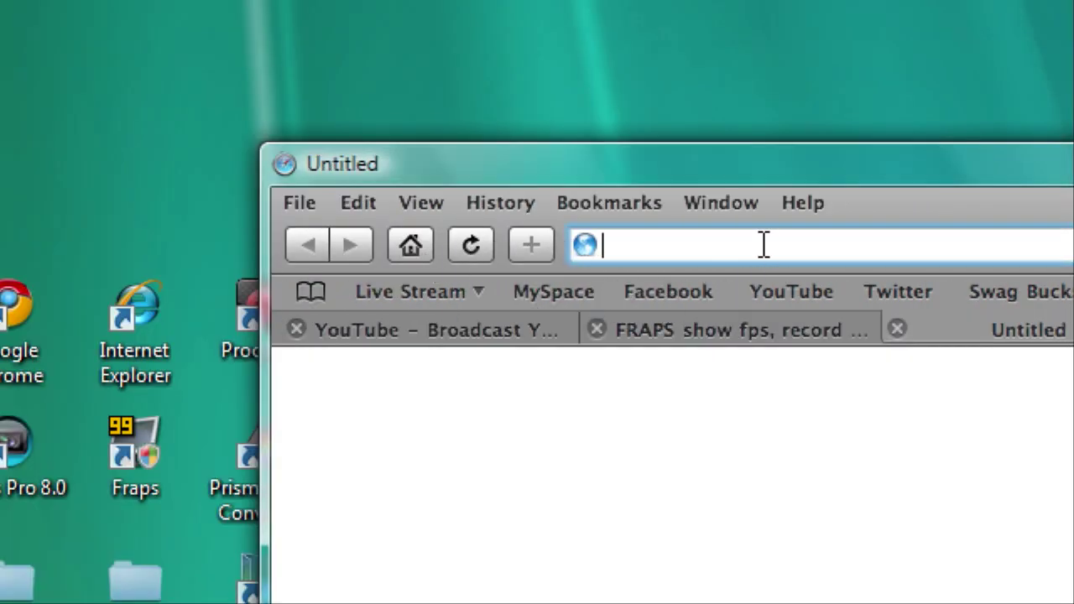
type("microsoft.")
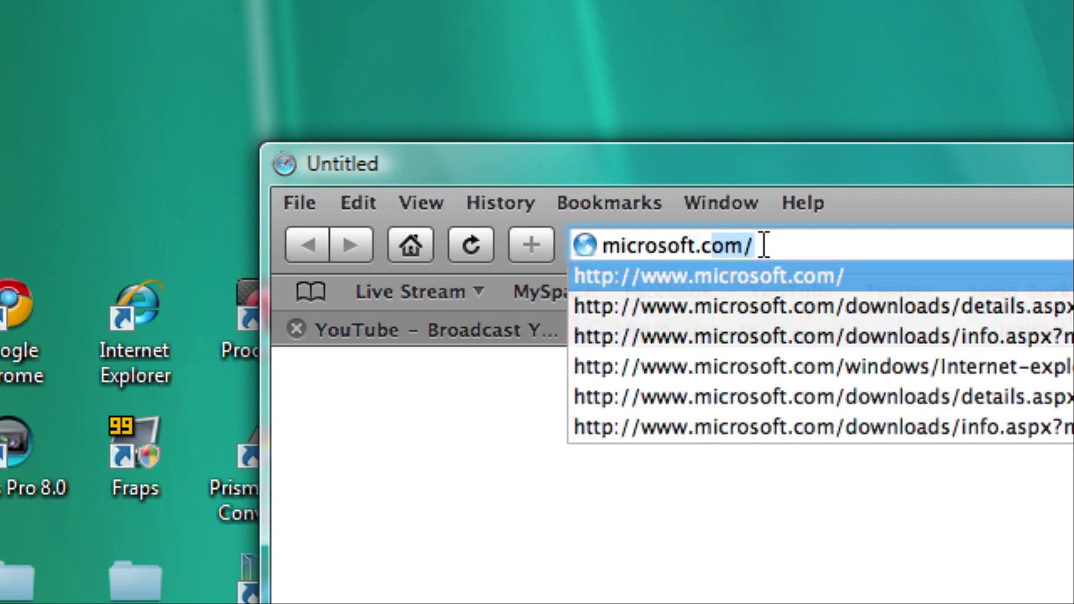
key("Return")
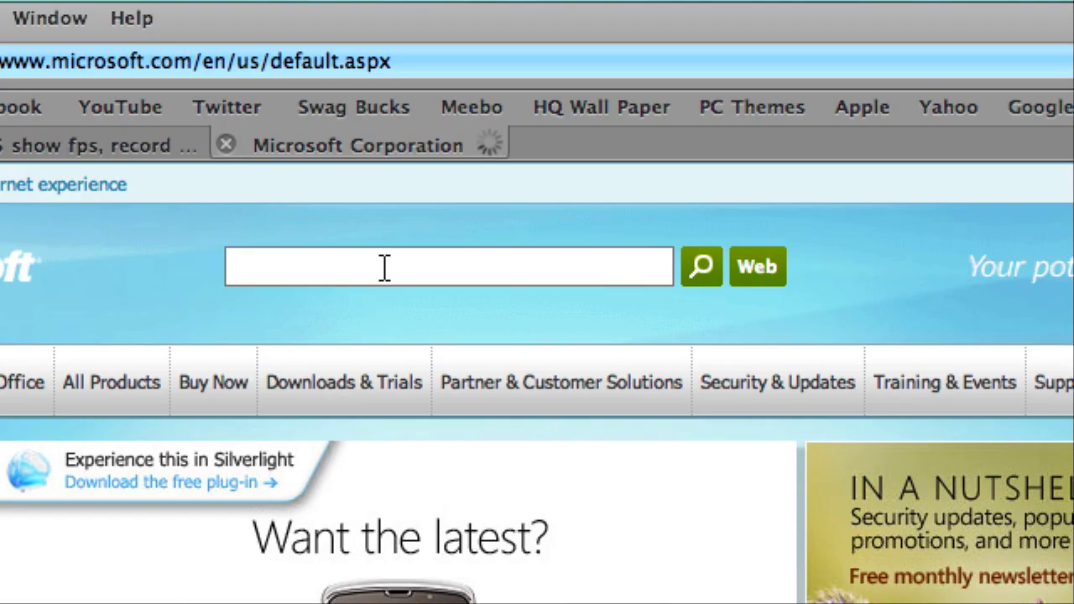
Step: Follow the Office highlight link from Microsoft's home page, then go back
left_click(391, 267)
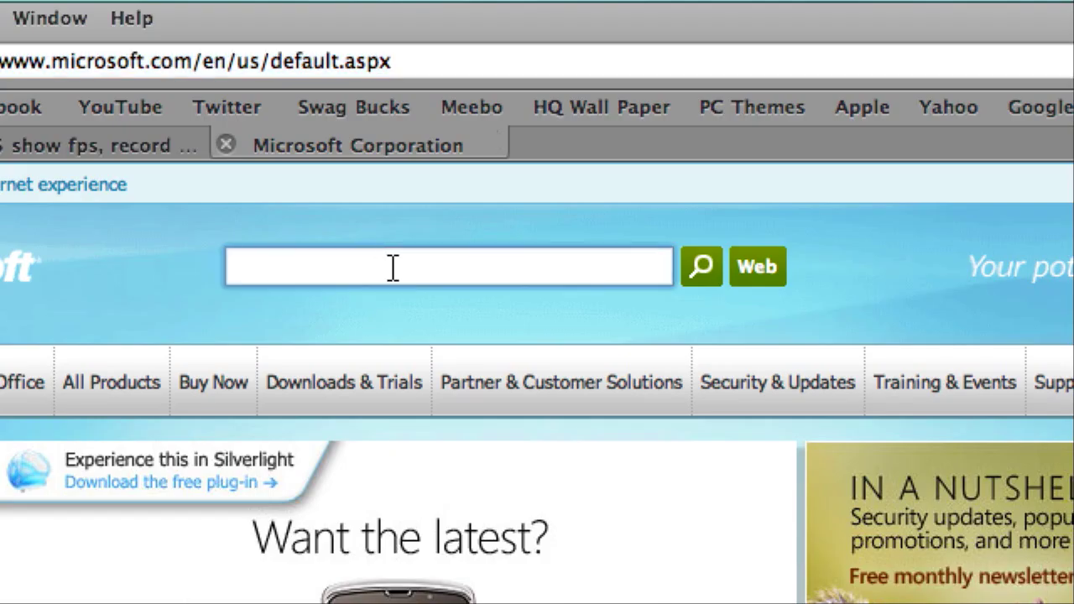
type("M")
scroll(392, 268, "down", 10)
left_click(395, 281)
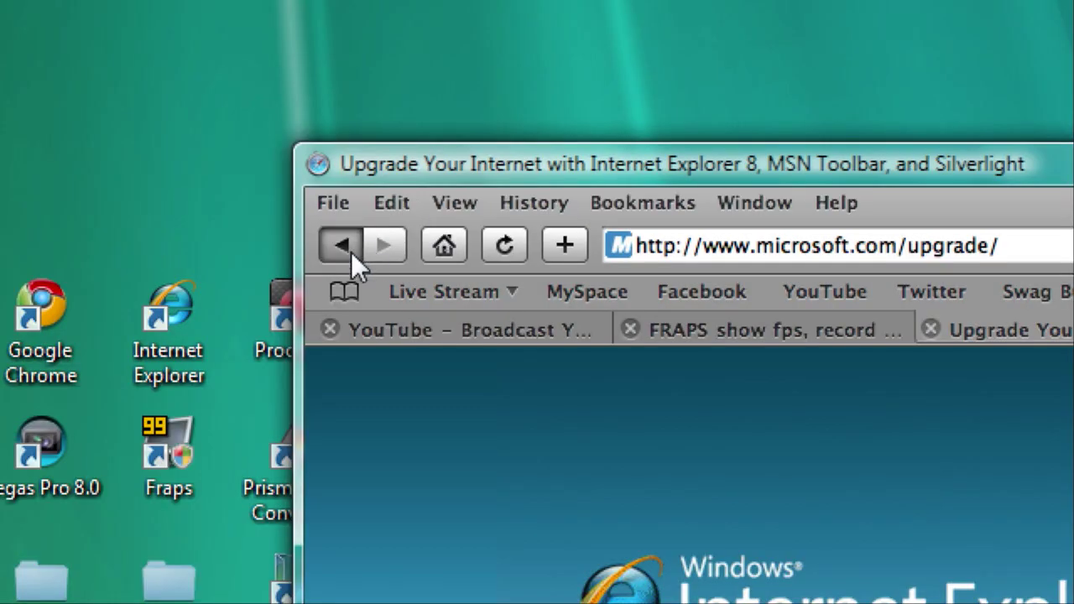
left_click(350, 252)
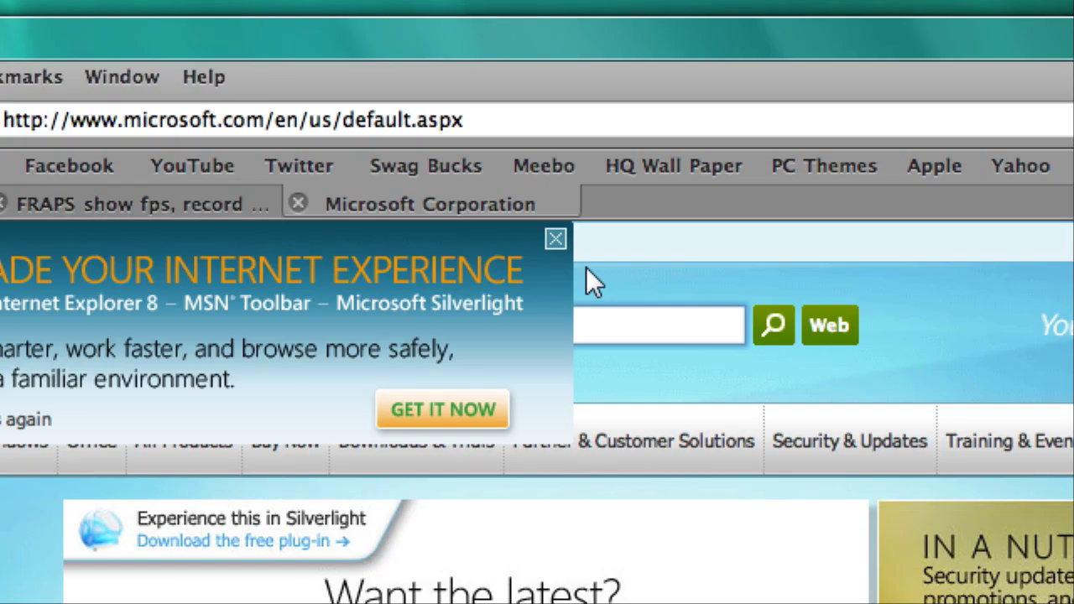
Step: Dismiss the Internet Explorer upgrade banner and search microsoft.com for 'MediaEncoder'
left_click(556, 79)
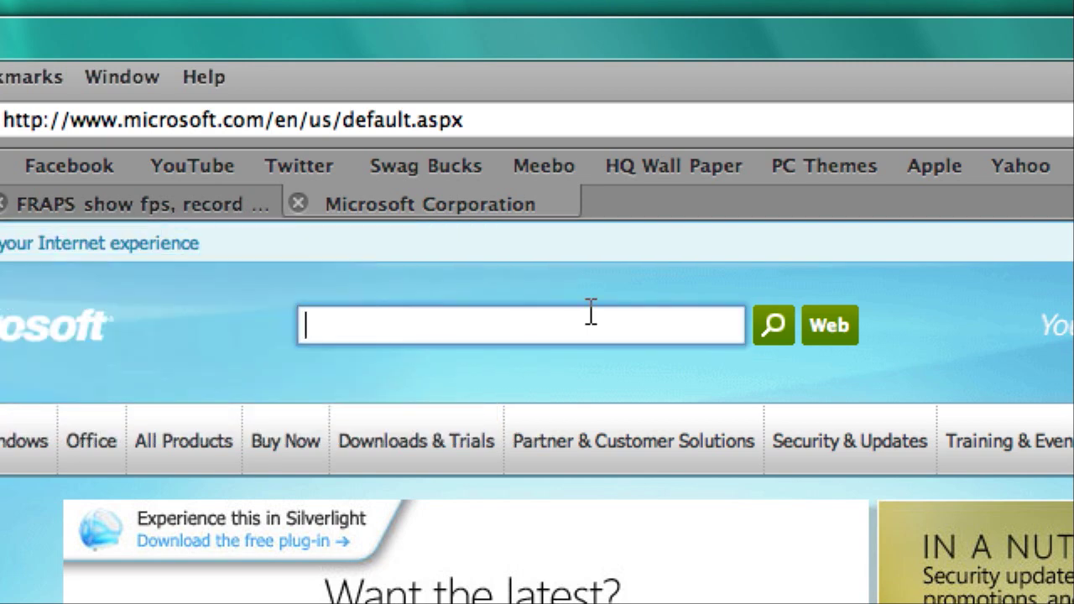
type("Media")
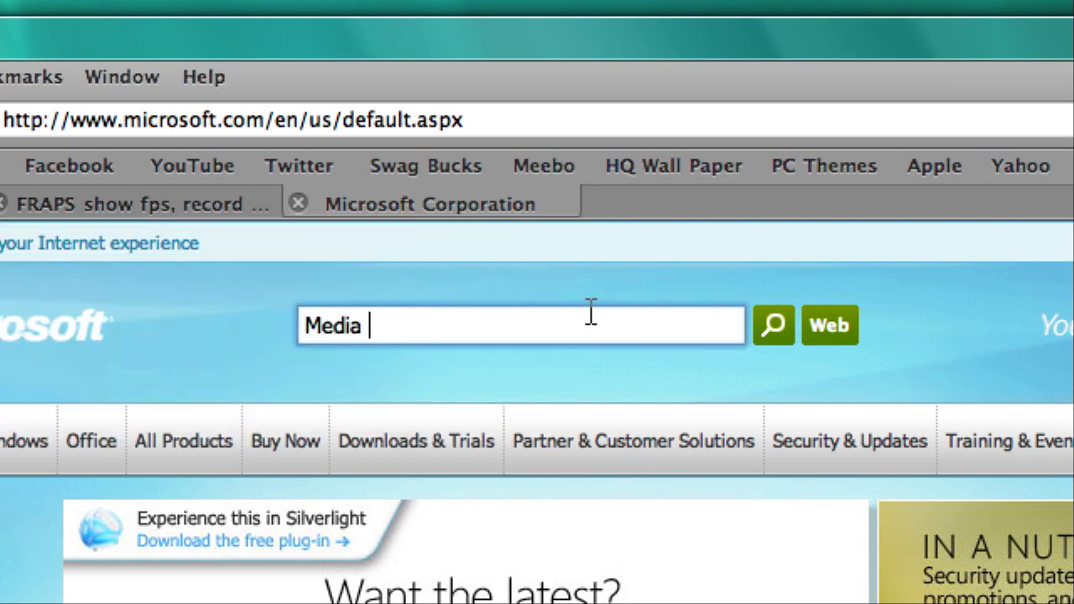
type("Enco")
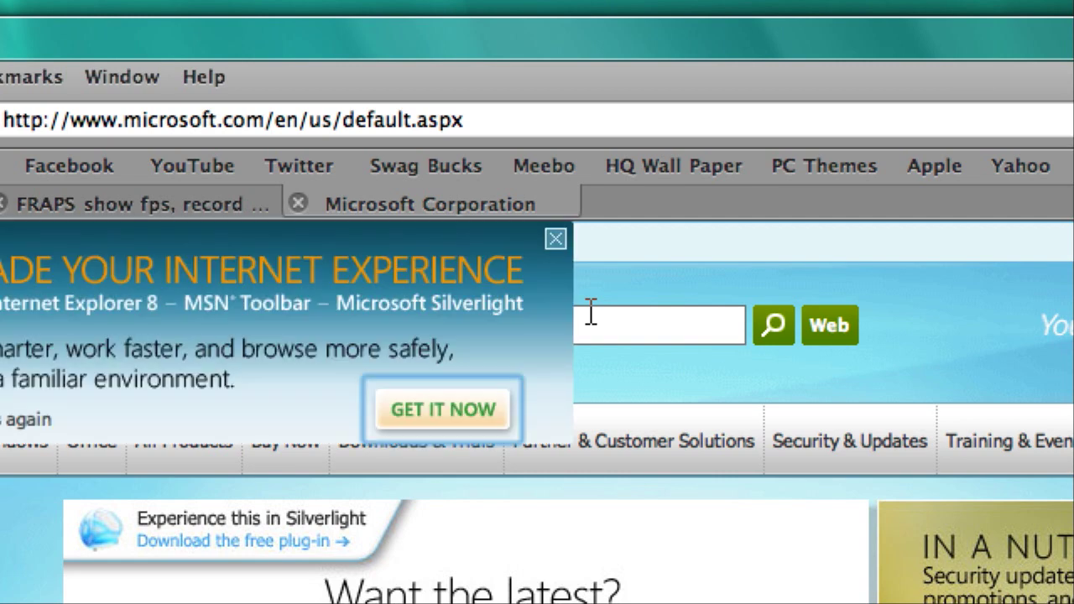
left_click(557, 241)
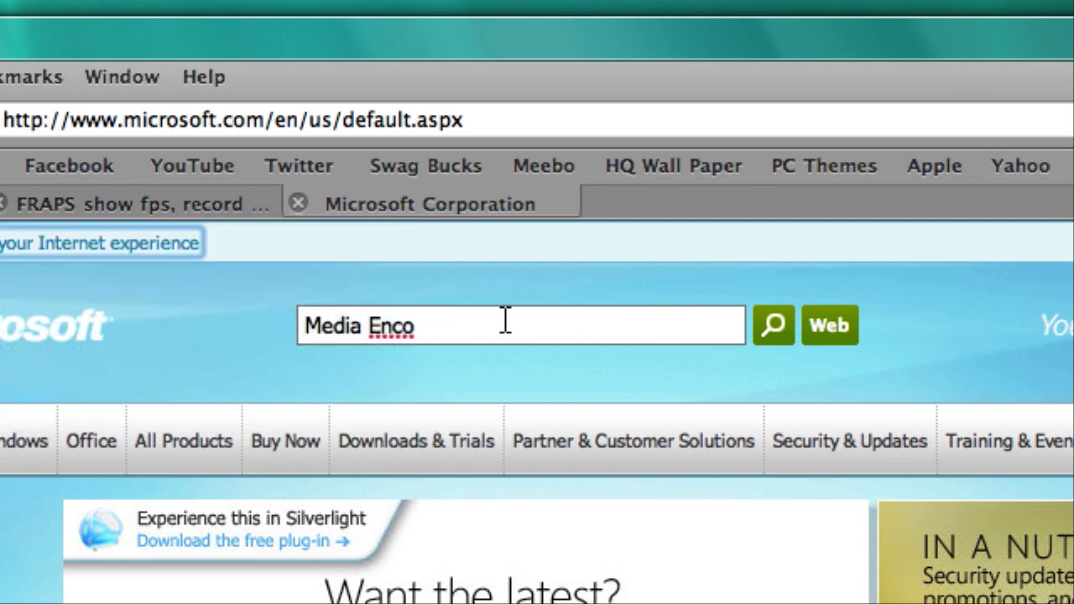
type("der")
key("Return")
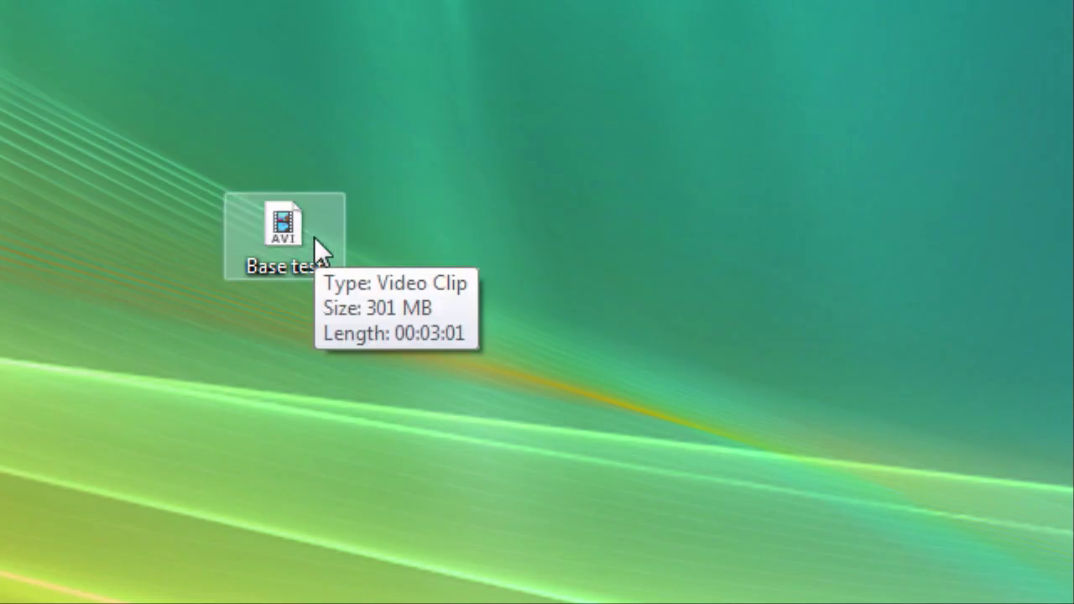
Step: Play Base test.avi in Media Player, close it, and launch Windows Media Encoder
double_click(316, 239)
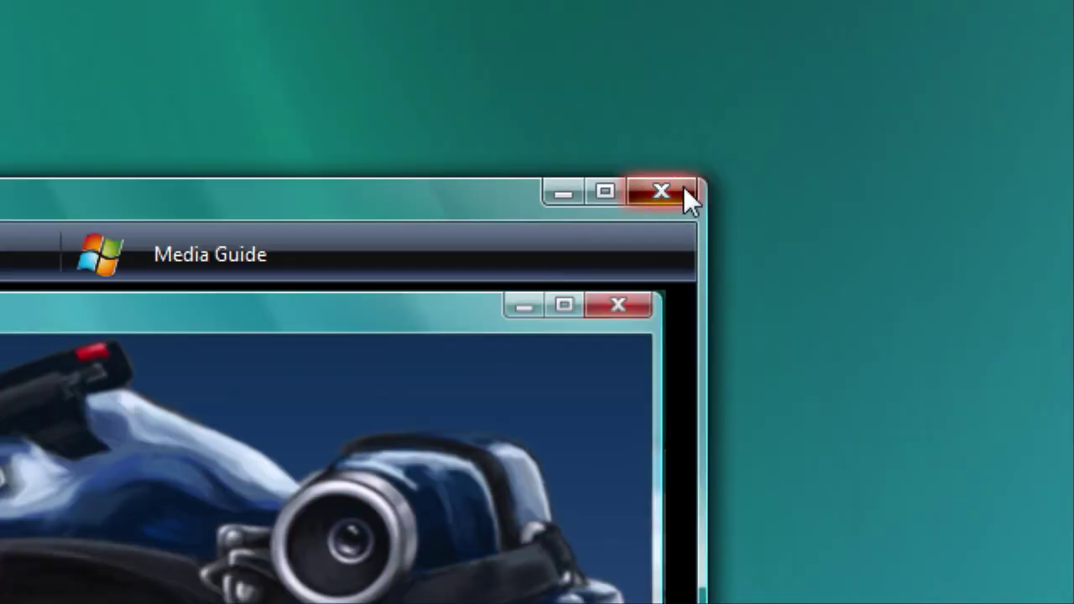
left_click(684, 188)
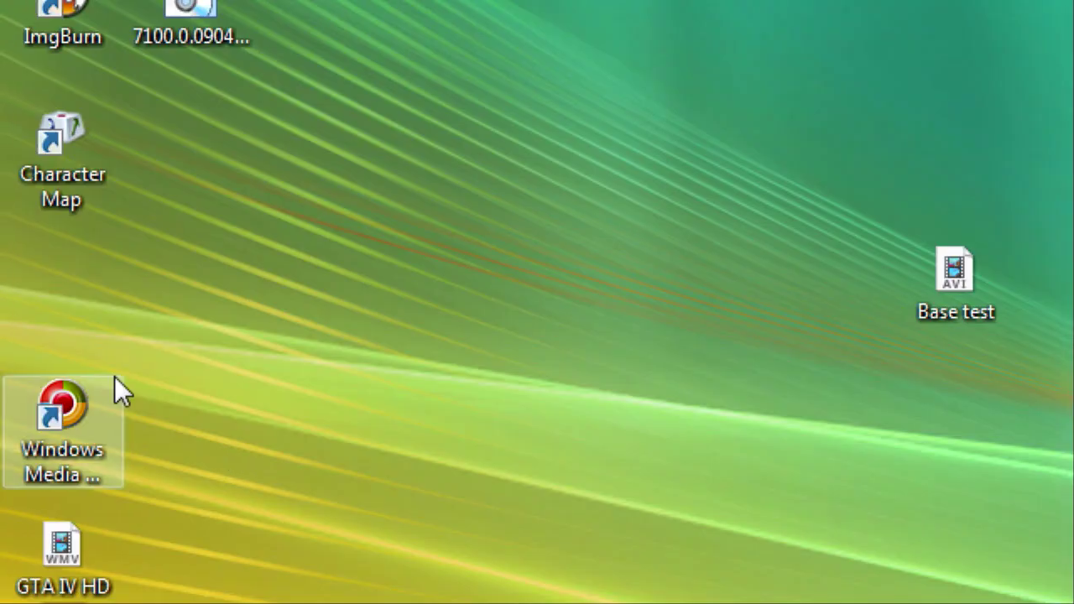
left_click(92, 405)
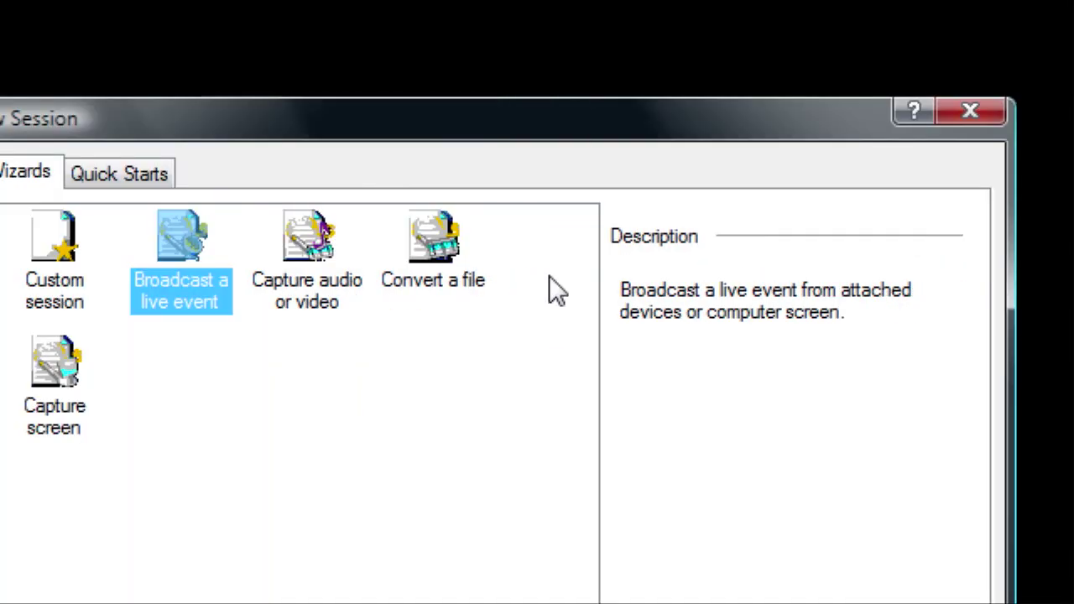
Step: Start a new session with the Convert a file wizard
left_click(481, 257)
left_click(463, 270)
left_click(792, 391)
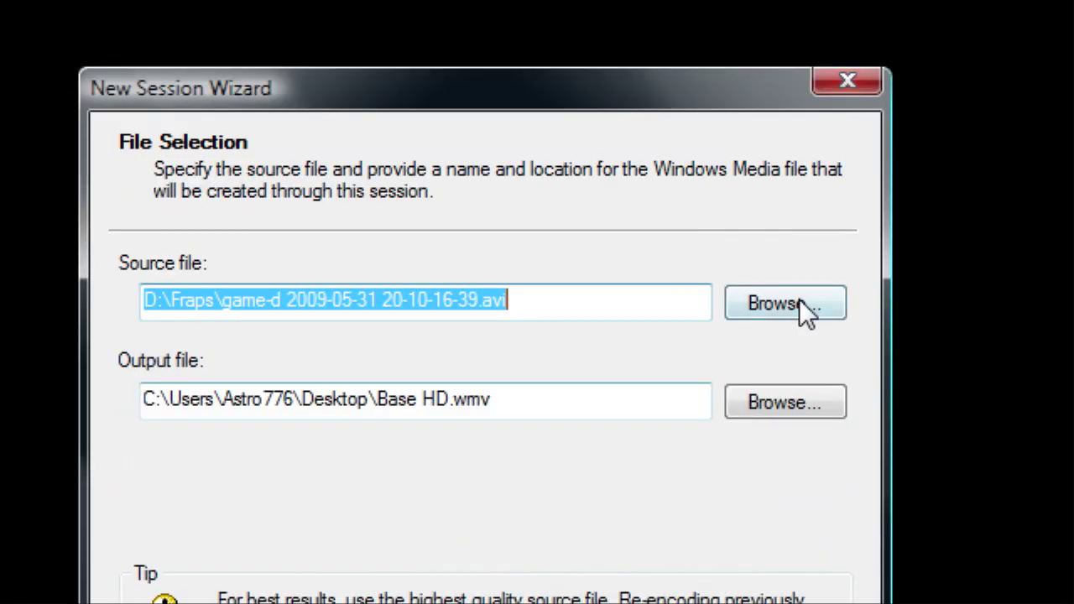
Step: Set Desktop's Base test.avi as source, keep Base test.wmv as output, and close the wizard
left_click(799, 302)
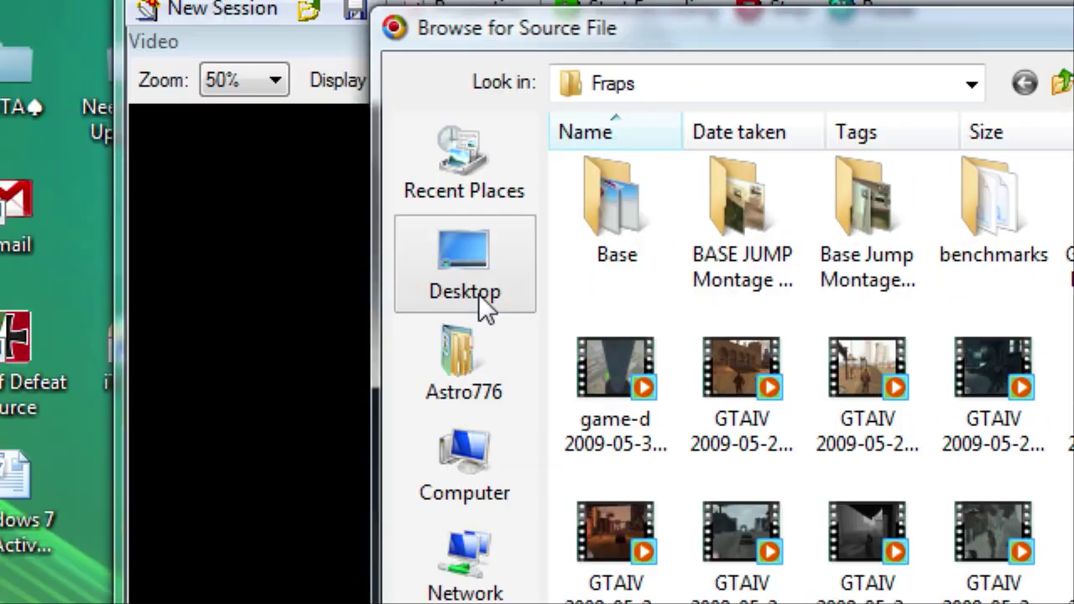
left_click(479, 302)
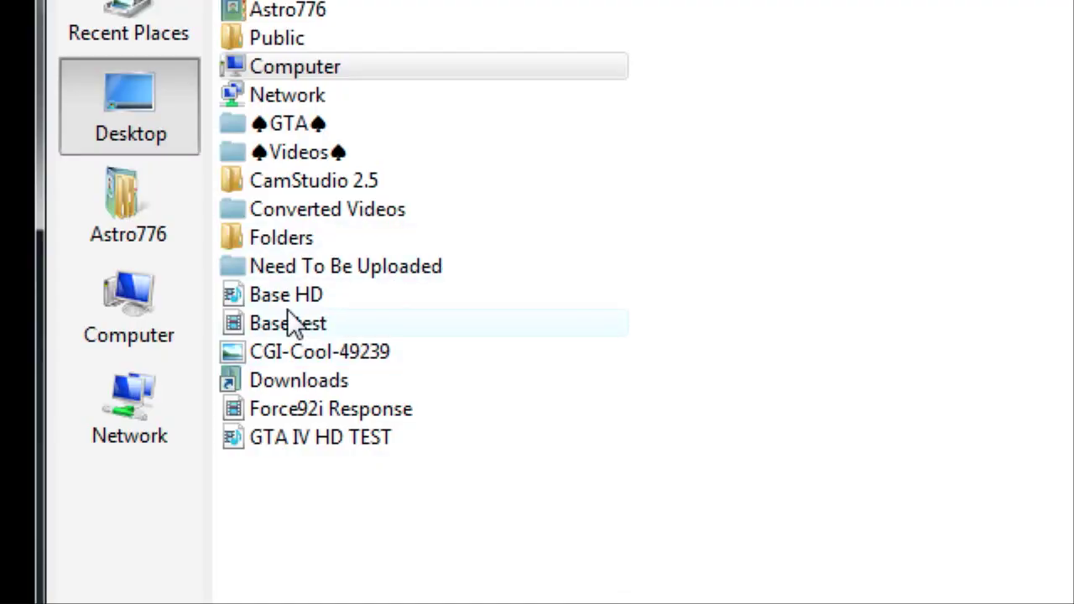
left_click(288, 295)
left_click(324, 323)
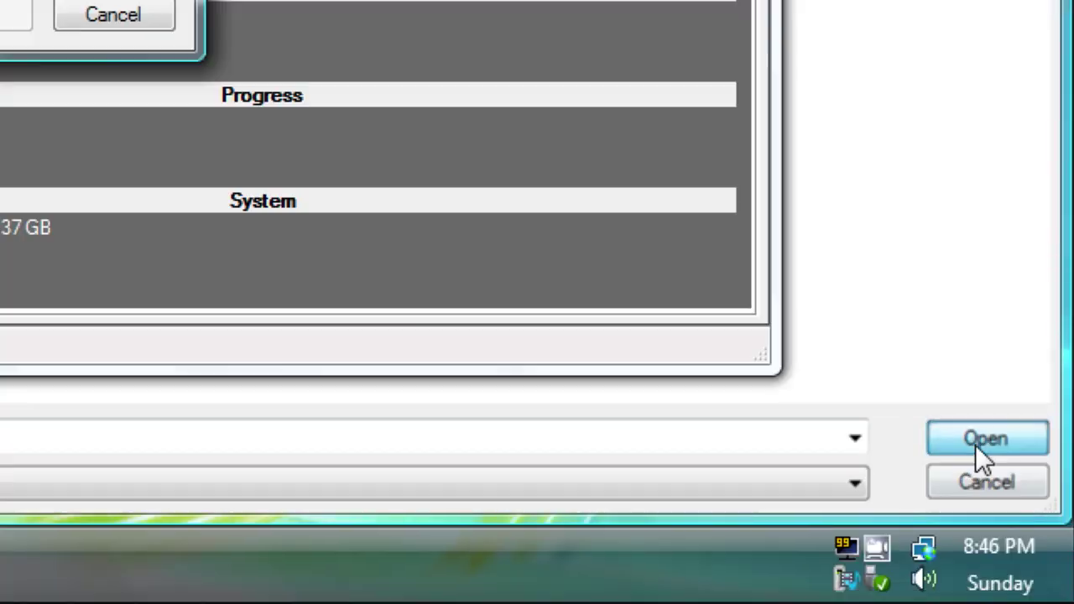
left_click(976, 447)
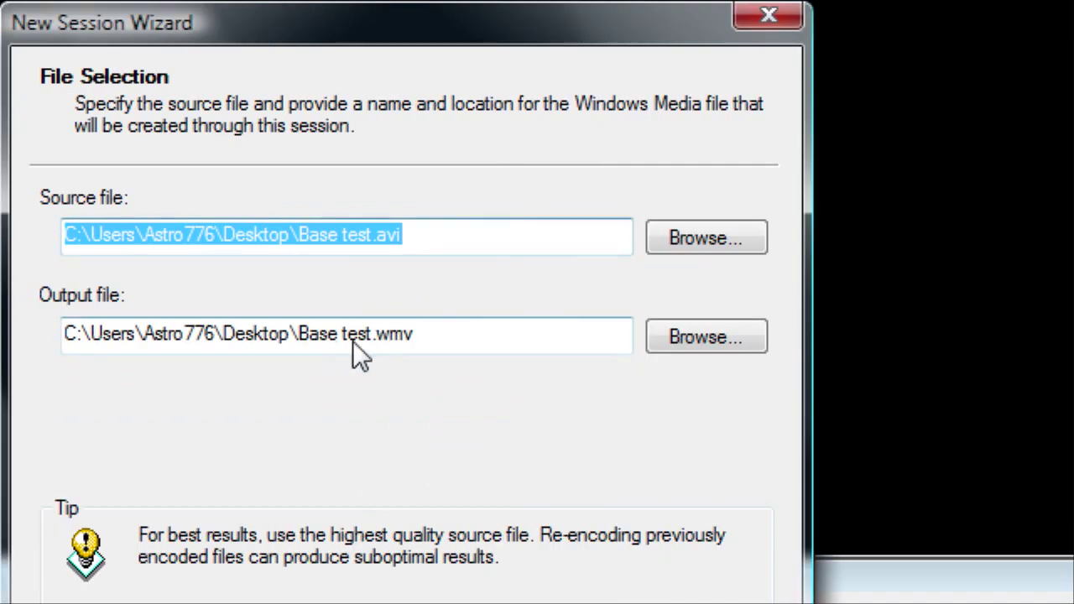
left_click(294, 340)
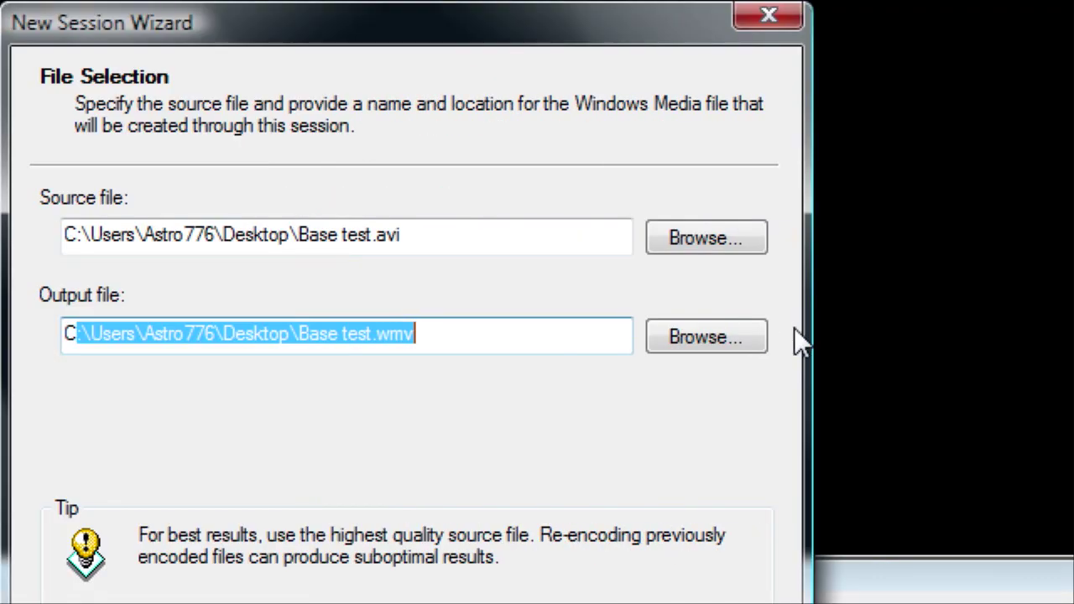
left_click(473, 336)
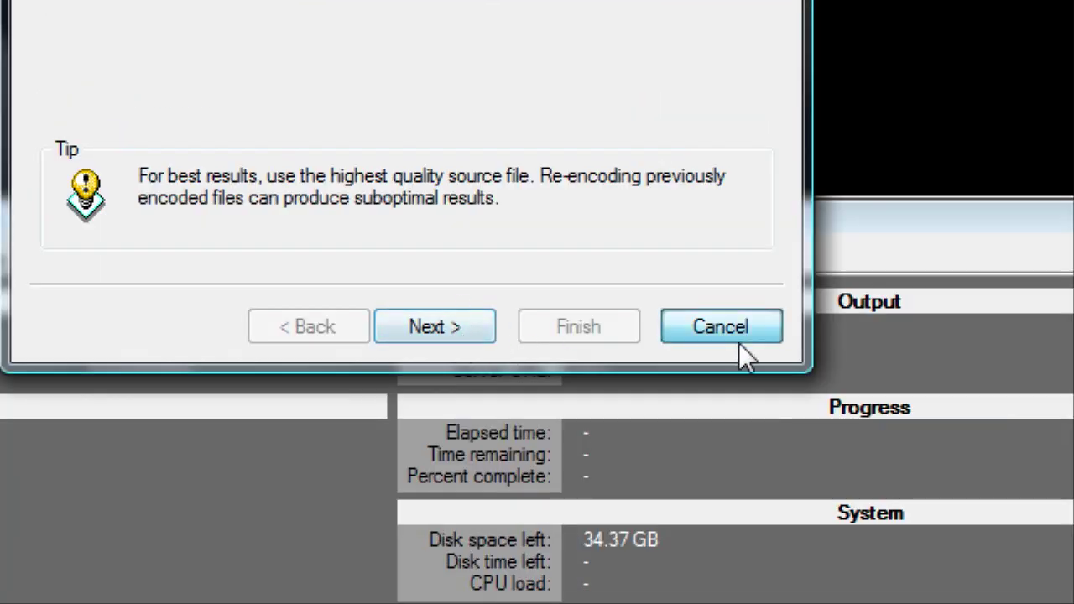
left_click(739, 340)
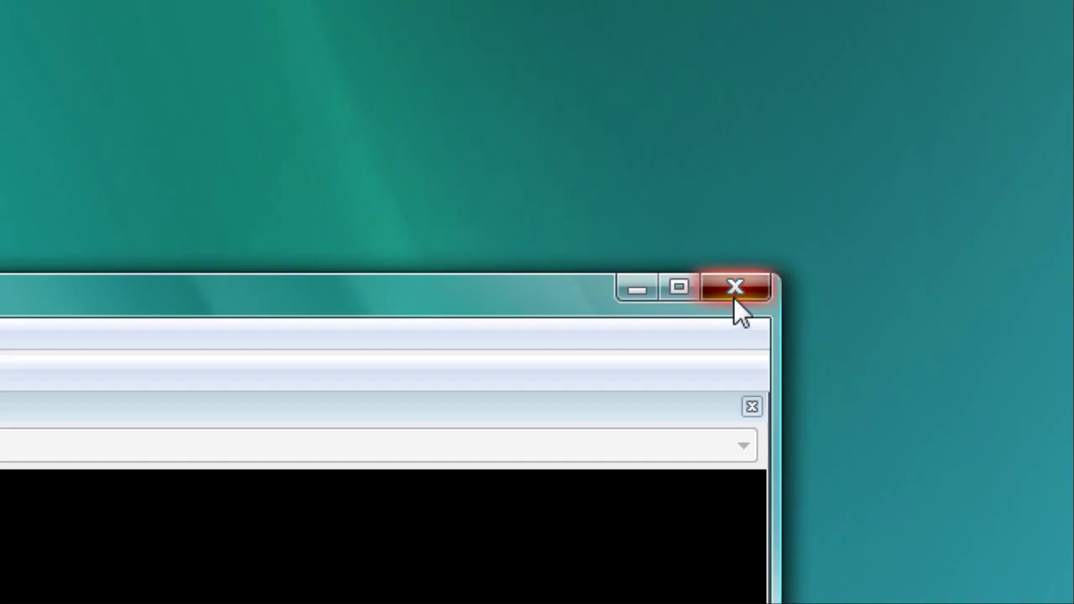
Step: Close Windows Media Encoder
left_click(736, 307)
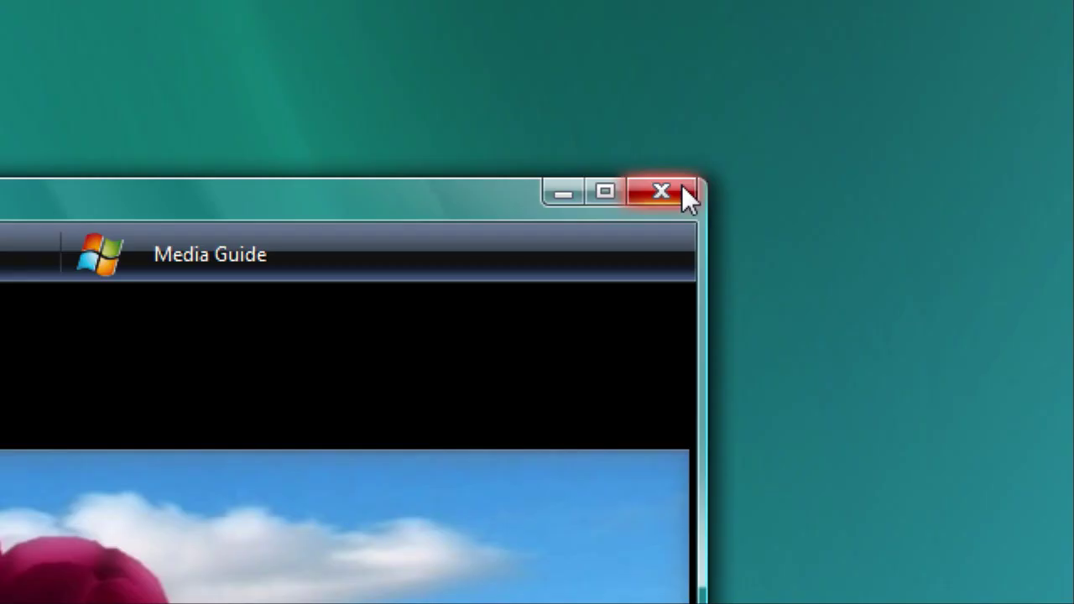
Step: Close Media Player and bring the Media Encoder download page back up maximized
left_click(681, 189)
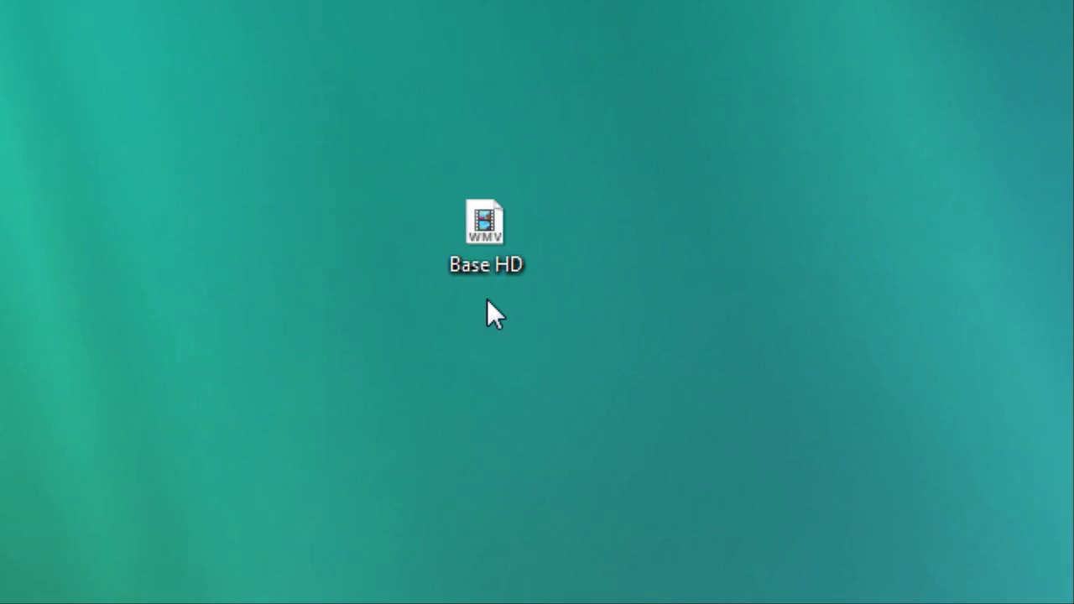
left_click(519, 216)
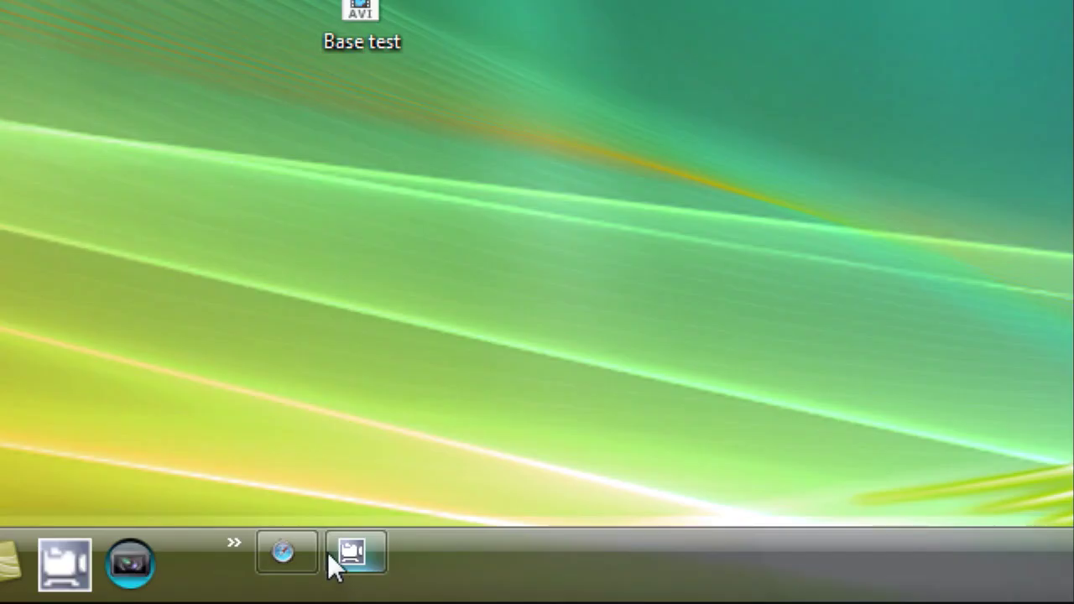
left_click(331, 556)
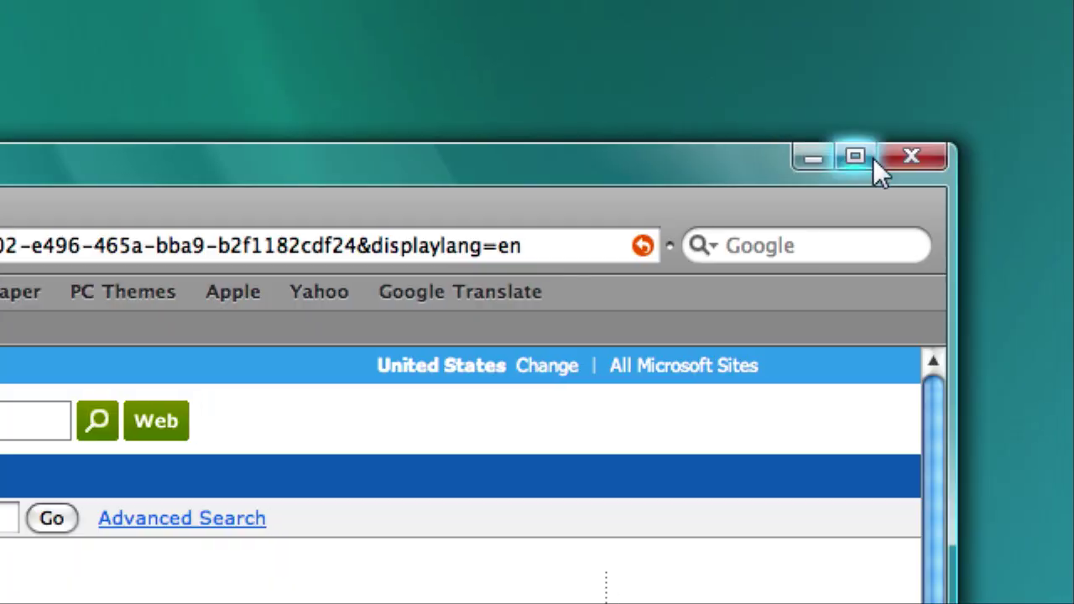
left_click(873, 160)
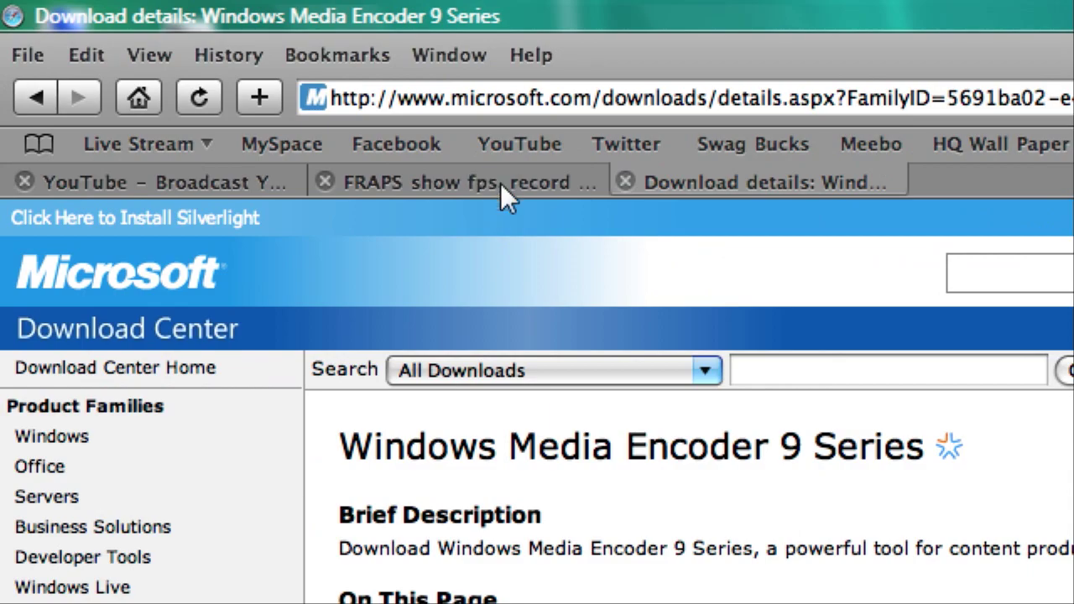
Step: Switch to the FRAPS page, minimize the browser, and open the Fraps settings window
left_click(503, 183)
left_click(952, 14)
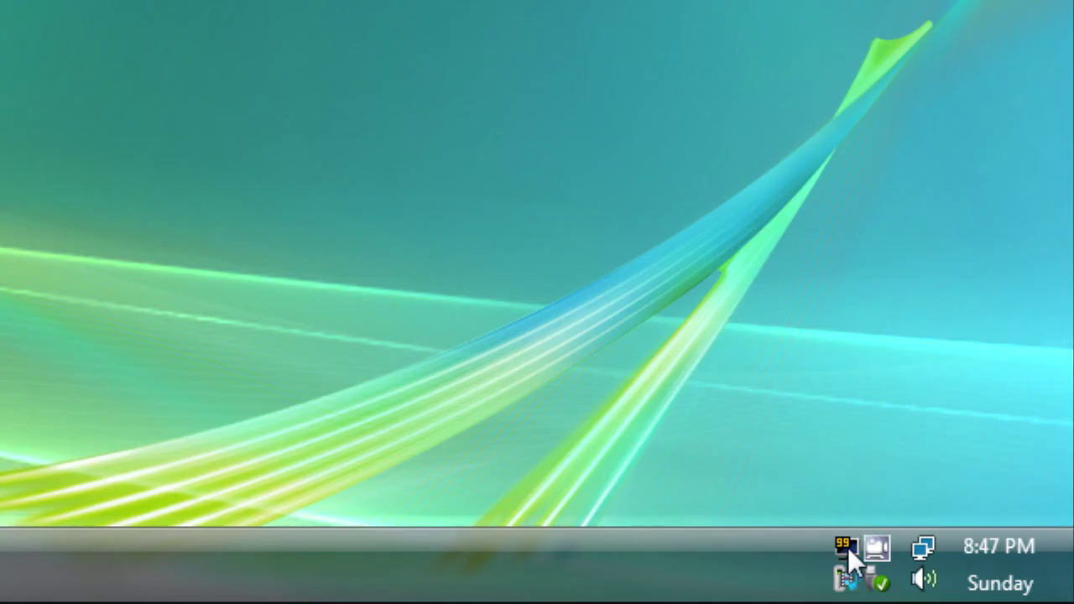
left_click(848, 547)
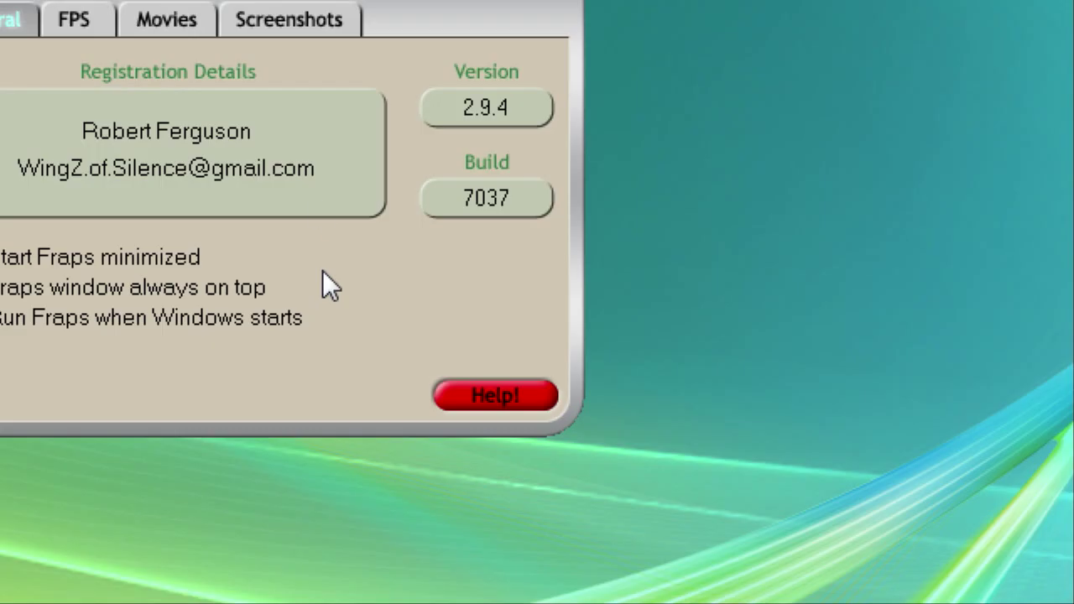
Step: Show Fraps' Movies settings: D:\Fraps folder, full-size 25 fps with sound
left_click(420, 201)
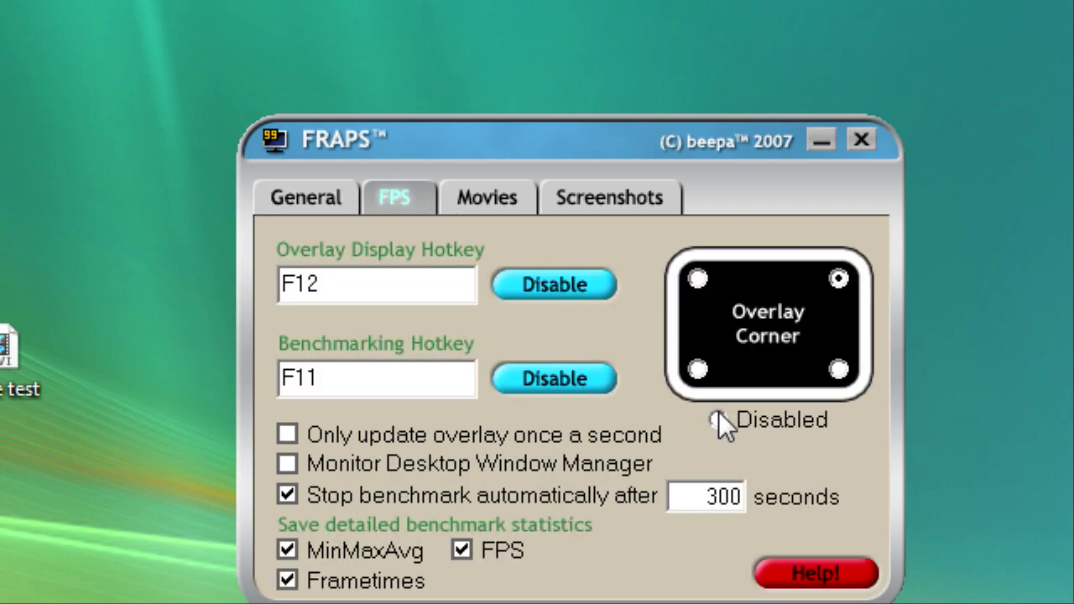
left_click(529, 200)
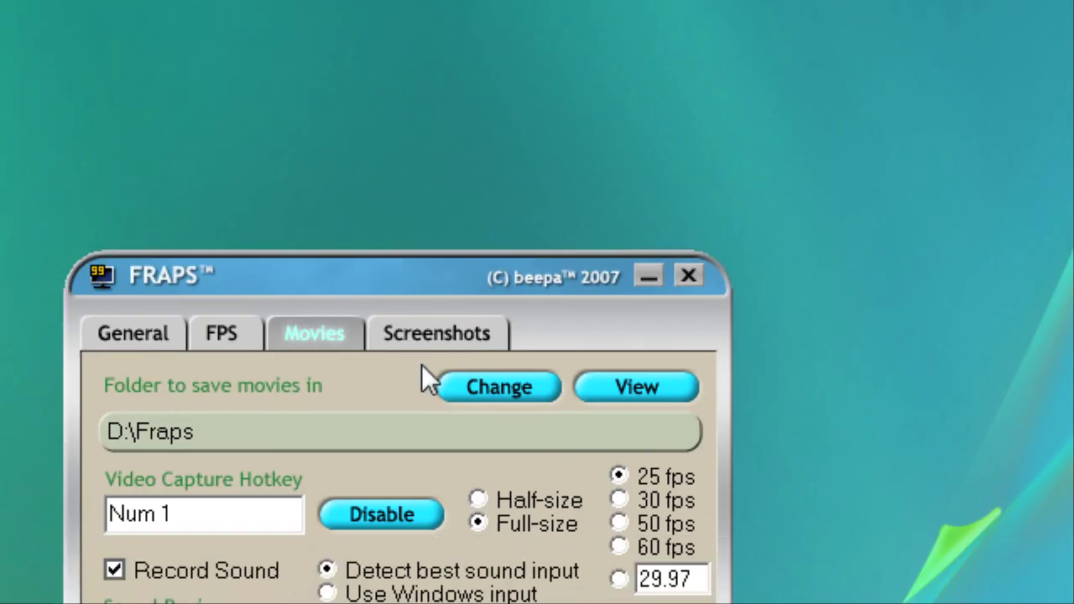
Step: Review Fraps' Screenshots, Movies, and General tabs, ending on FPS with F12/F11 hotkeys
left_click(452, 336)
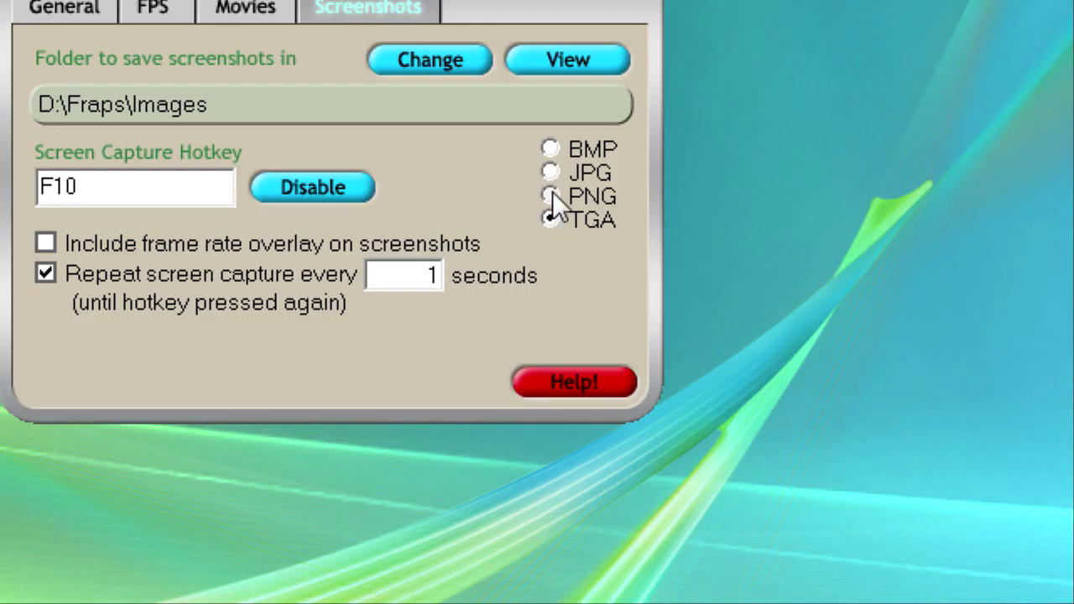
left_click(552, 194)
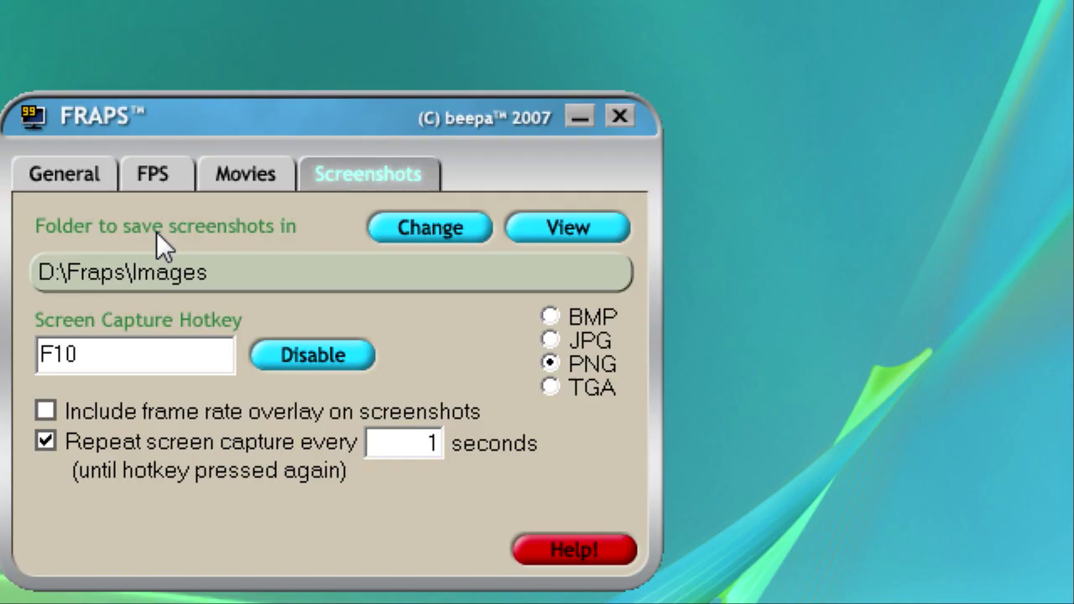
left_click(585, 186)
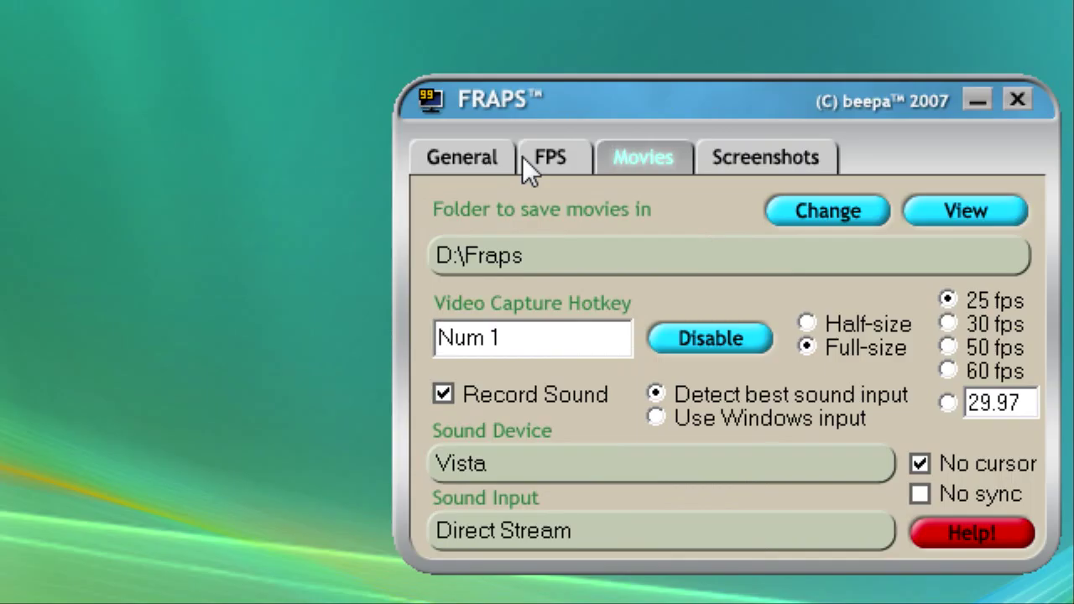
left_click(523, 156)
left_click(597, 156)
left_click(542, 156)
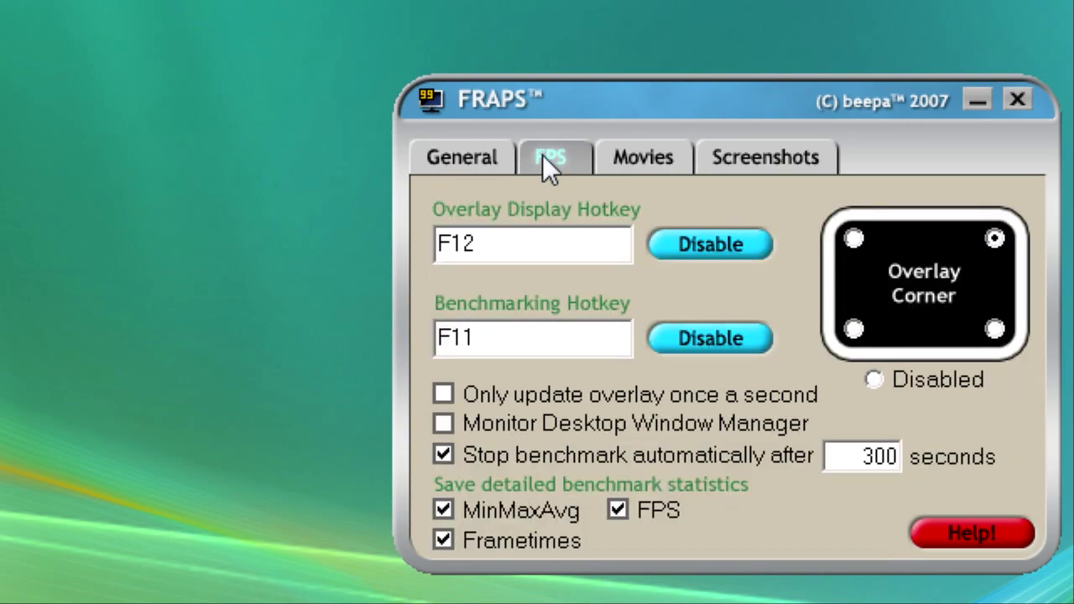
left_click(464, 156)
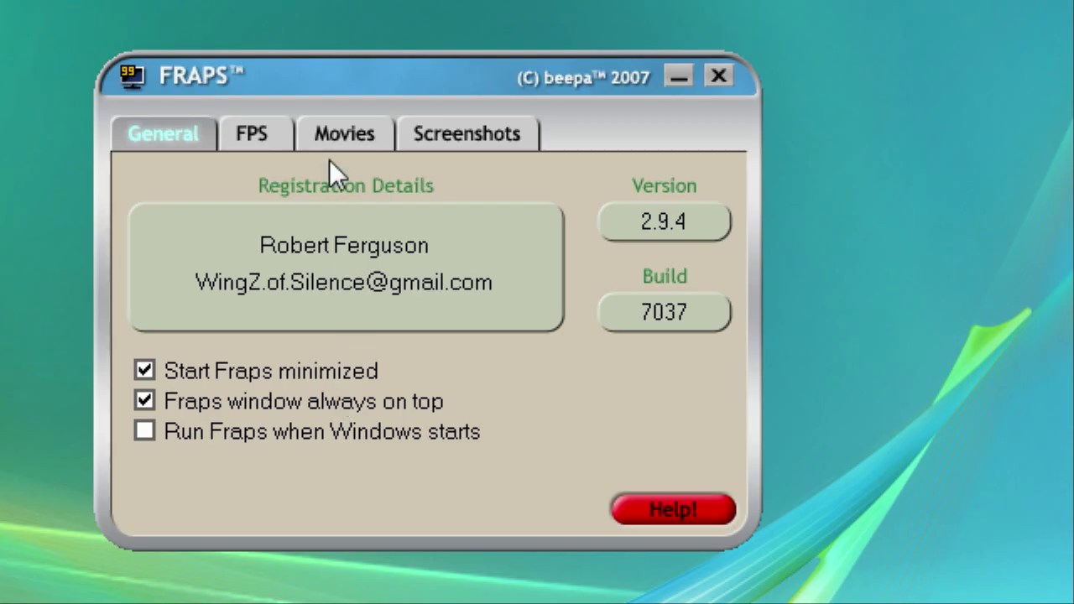
left_click(286, 136)
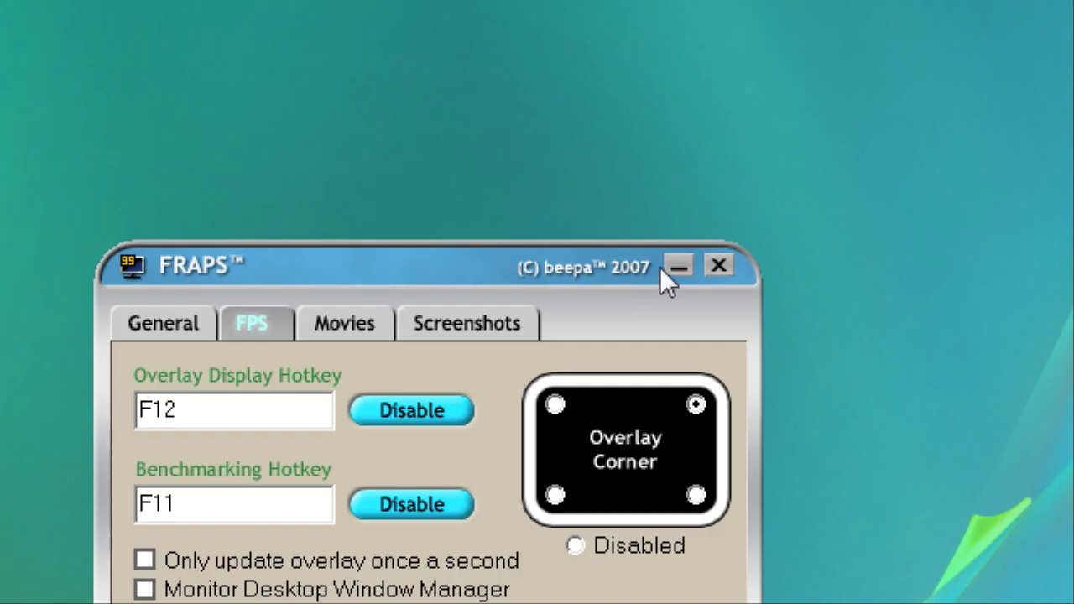
Step: Minimize Fraps and bring up CamStudio, showing the ongoing 640 X 360 TechSmith-codec recording
left_click(664, 266)
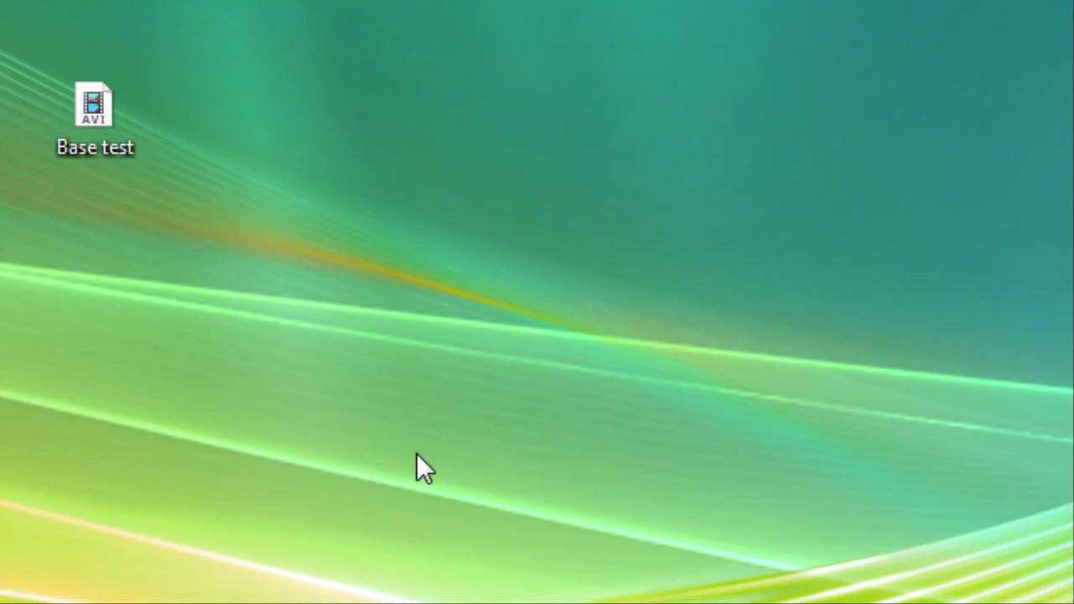
left_click(875, 554)
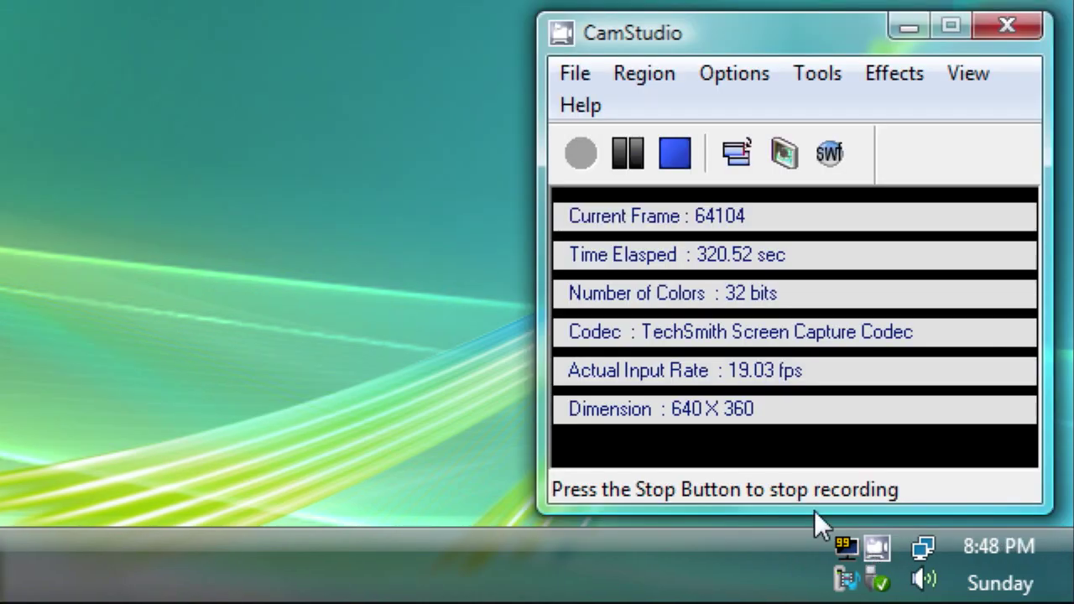